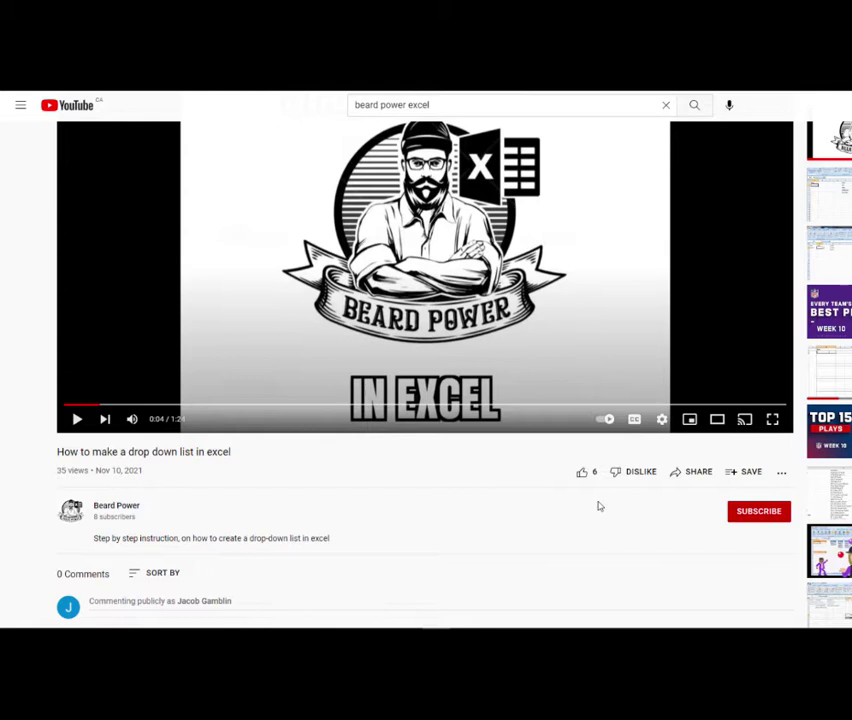
# Step: Like the drop-down list video and subscribe to Beard Power with all notifications on
pyautogui.click(582, 472)
pyautogui.click(747, 520)
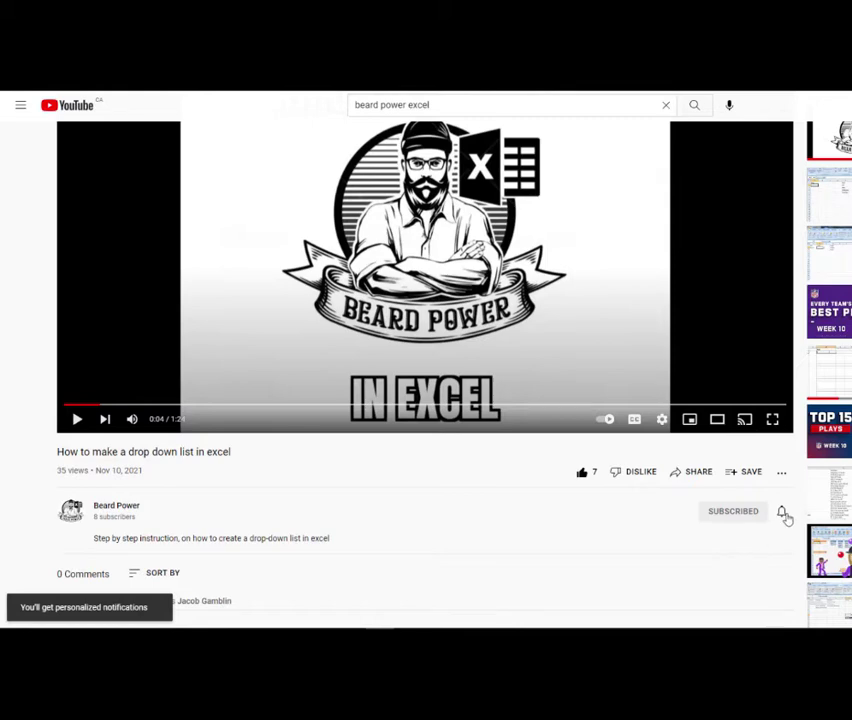
pyautogui.click(783, 513)
pyautogui.click(802, 540)
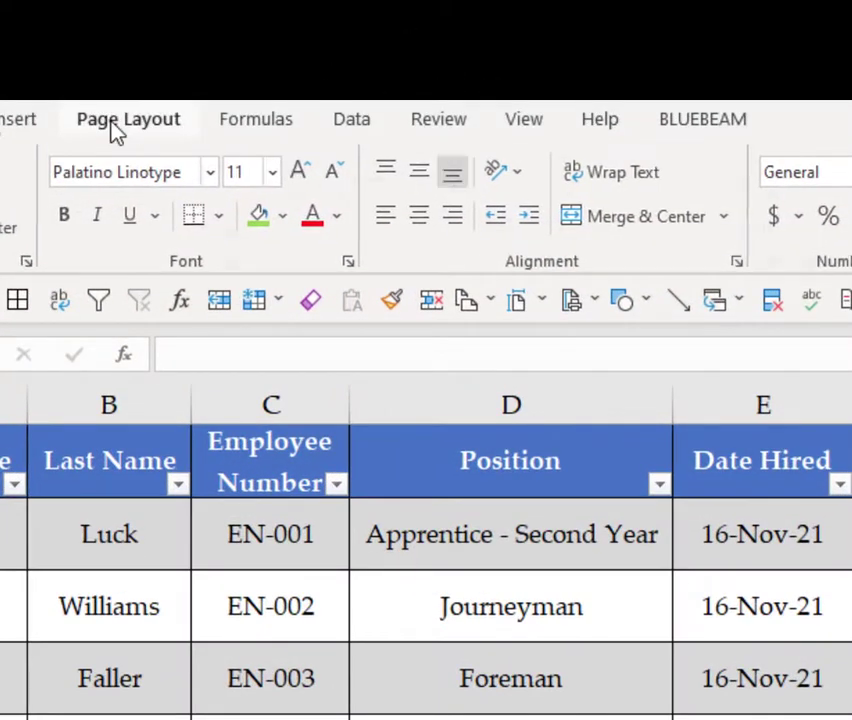
# Step: From Page Layout's Print Titles, go to Header/Footer settings and open the empty custom header editor
pyautogui.click(115, 128)
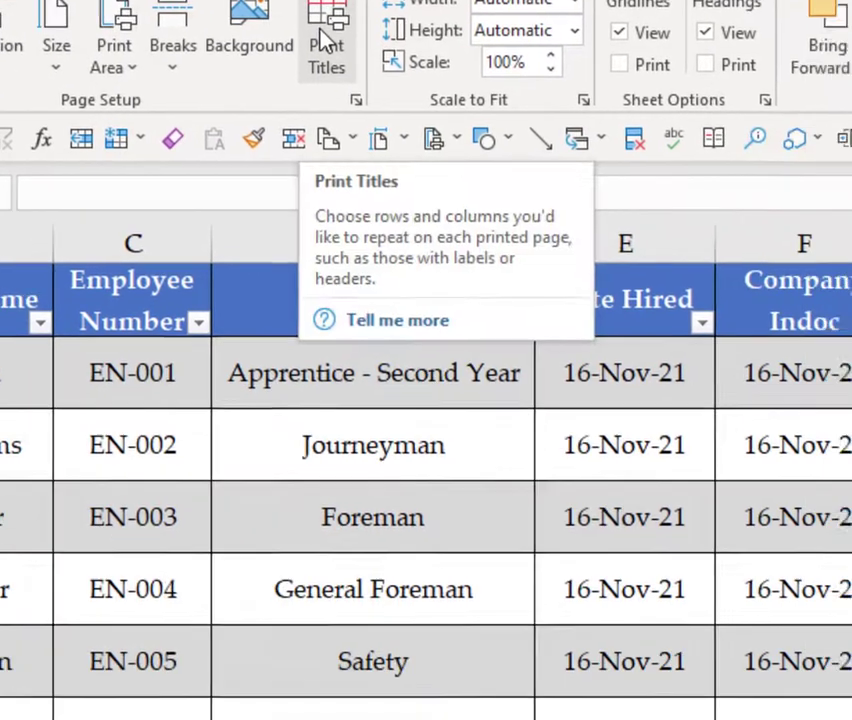
pyautogui.click(321, 36)
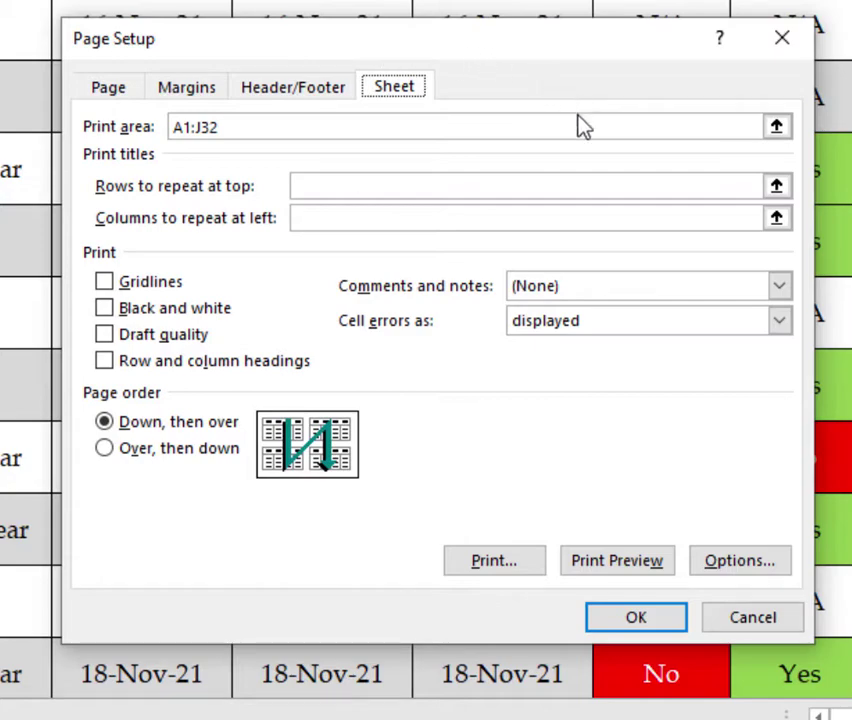
pyautogui.click(310, 88)
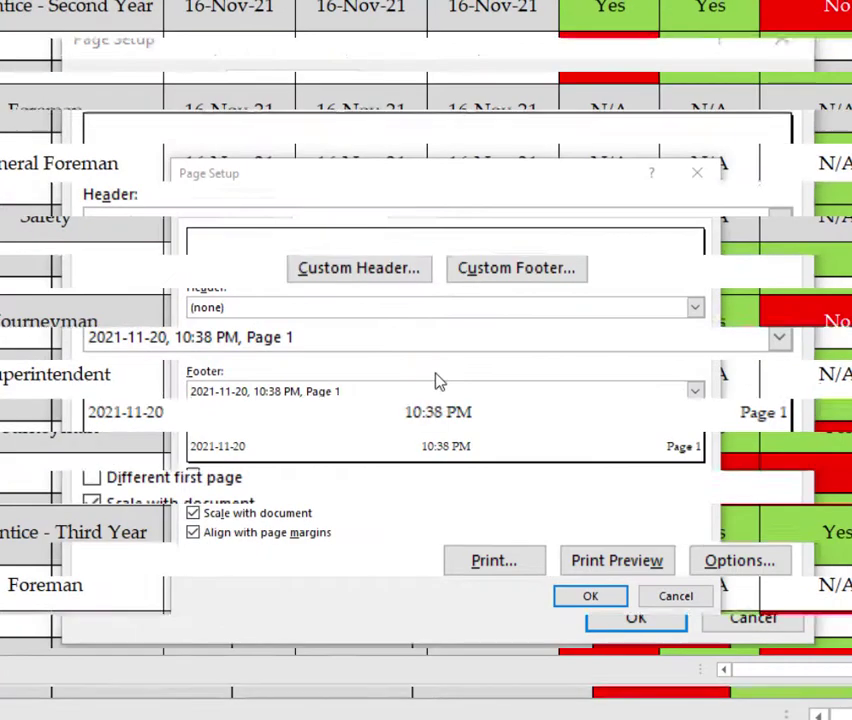
pyautogui.click(391, 343)
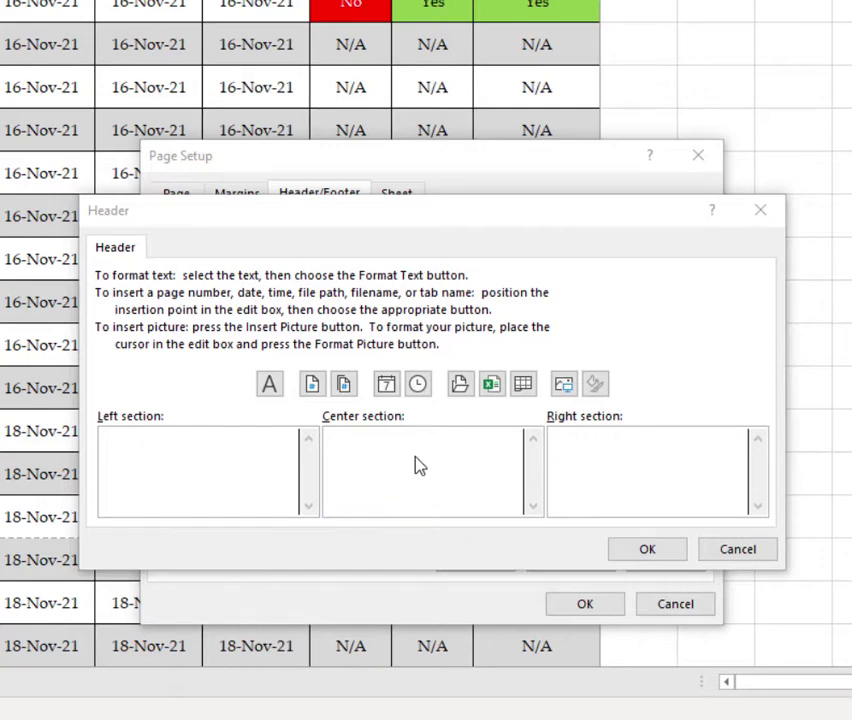
# Step: Enter 'Beard Power' in the centre header section, formatted bold, size 48, light blue
pyautogui.click(417, 463)
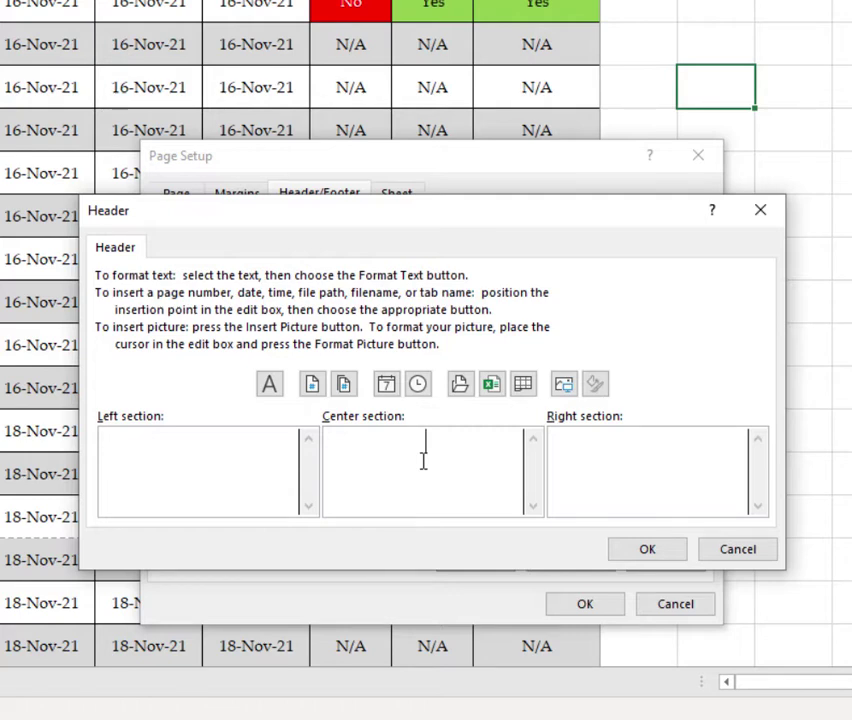
pyautogui.write('Beard Power')
pyautogui.moveTo(477, 448); pyautogui.dragTo(376, 452)
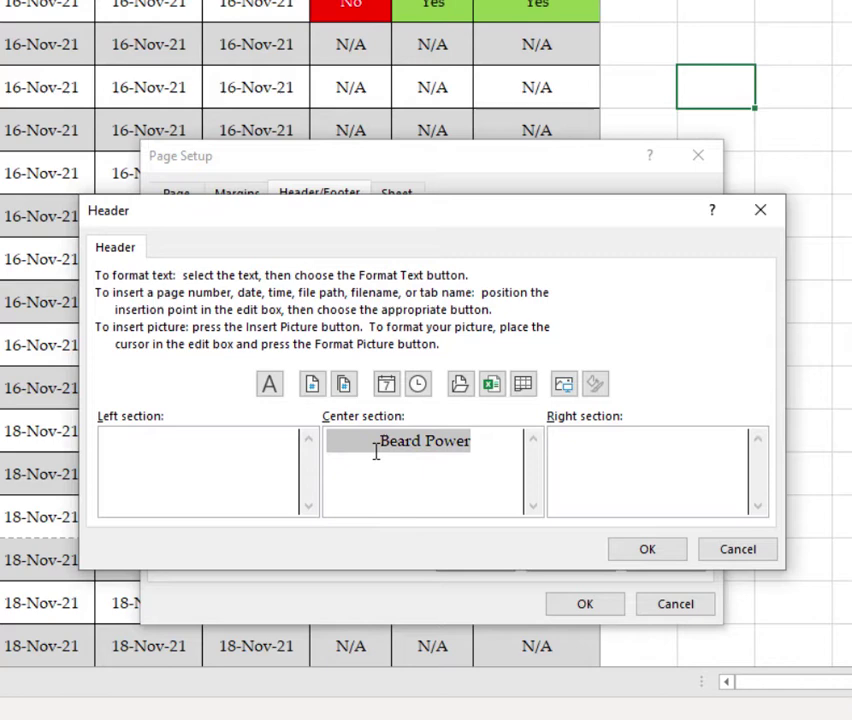
pyautogui.click(271, 386)
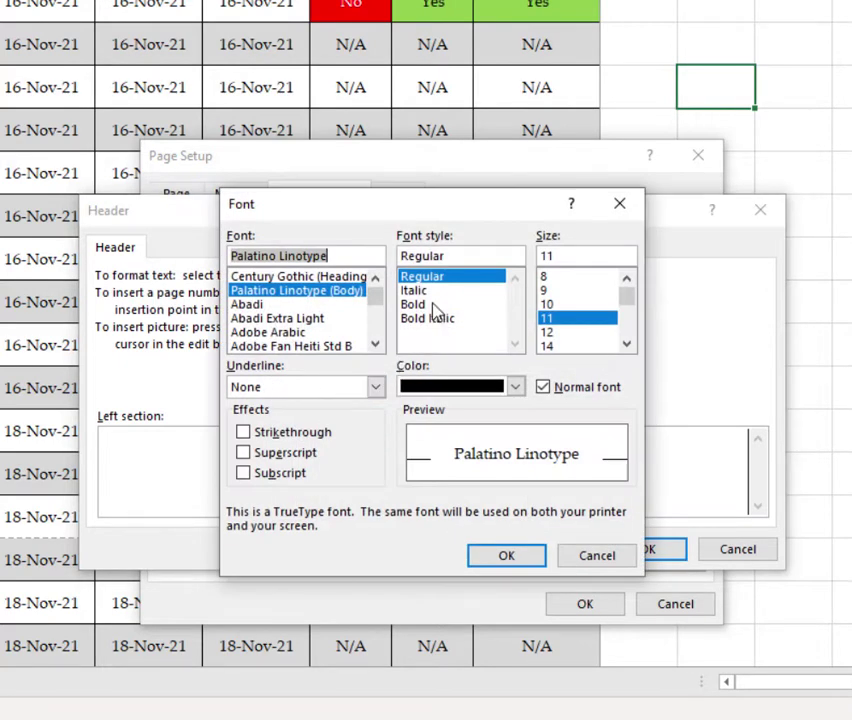
pyautogui.click(433, 304)
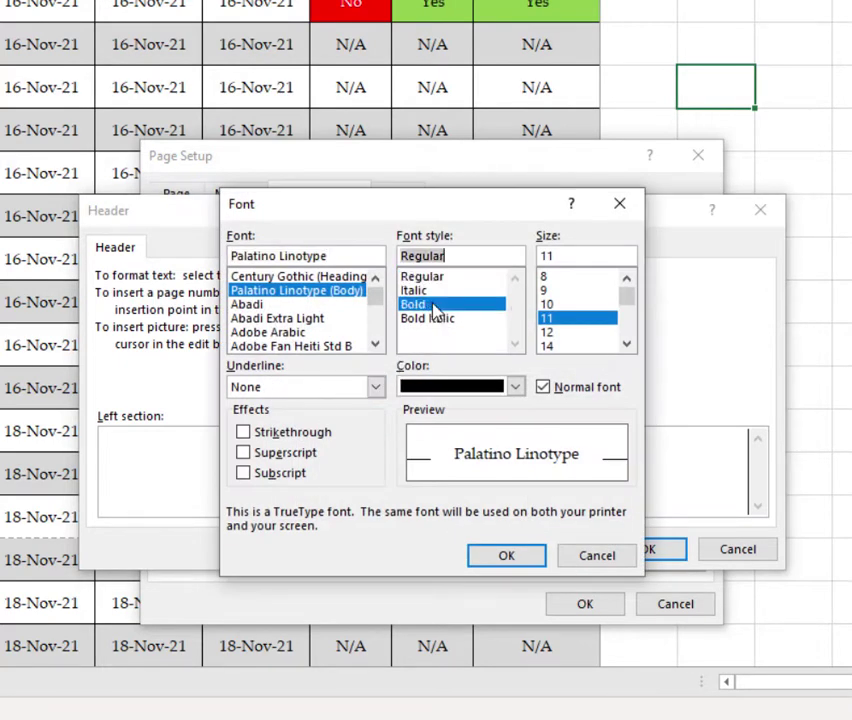
pyautogui.click(632, 330)
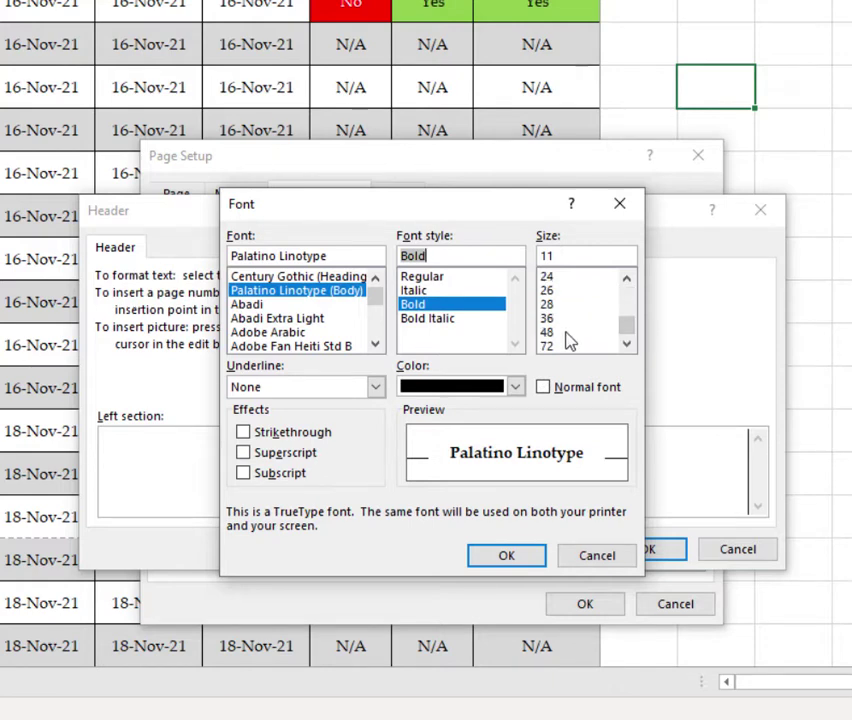
pyautogui.click(567, 333)
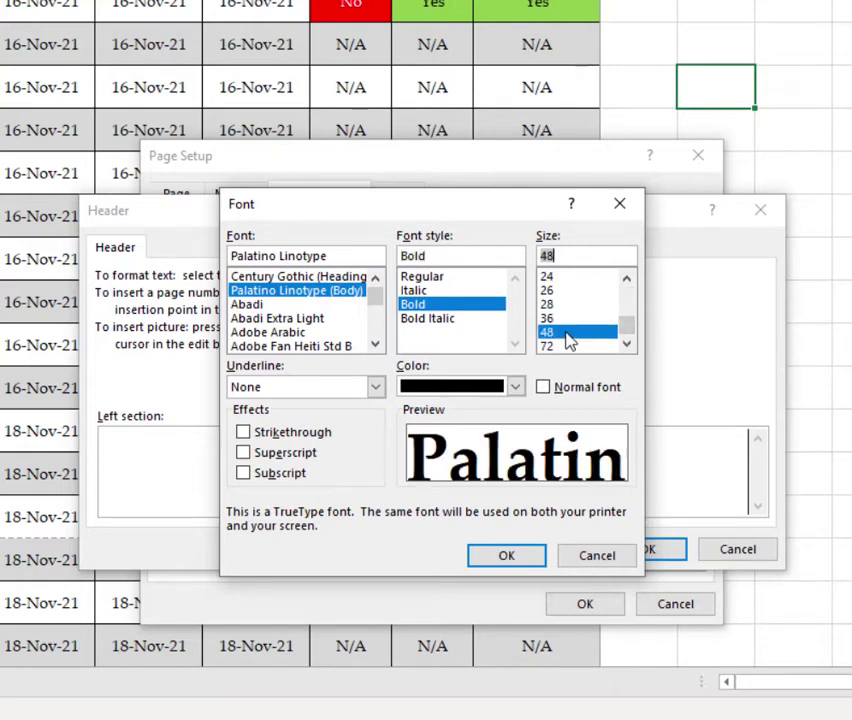
pyautogui.click(515, 387)
pyautogui.click(520, 617)
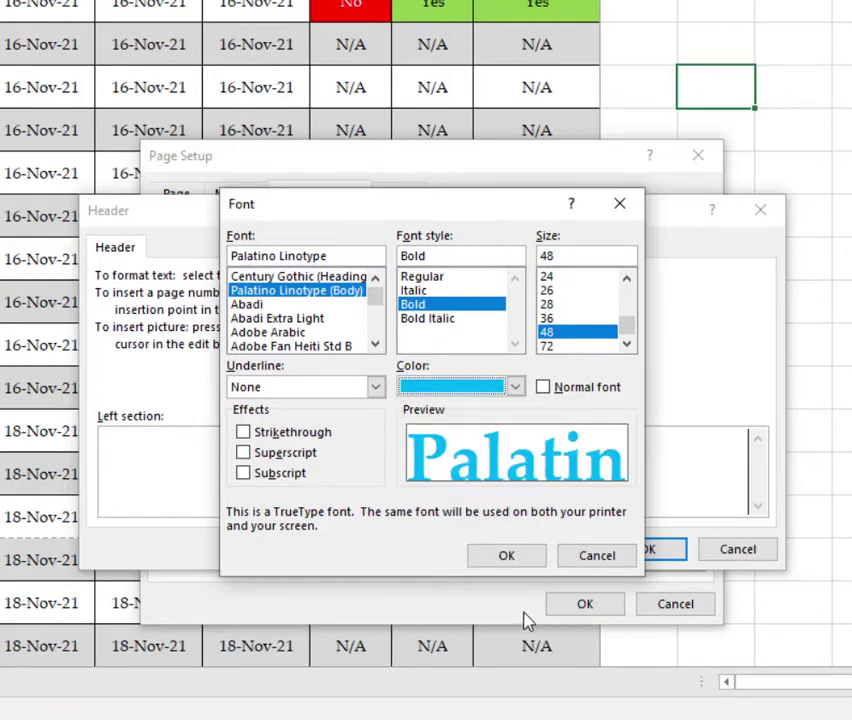
pyautogui.click(513, 556)
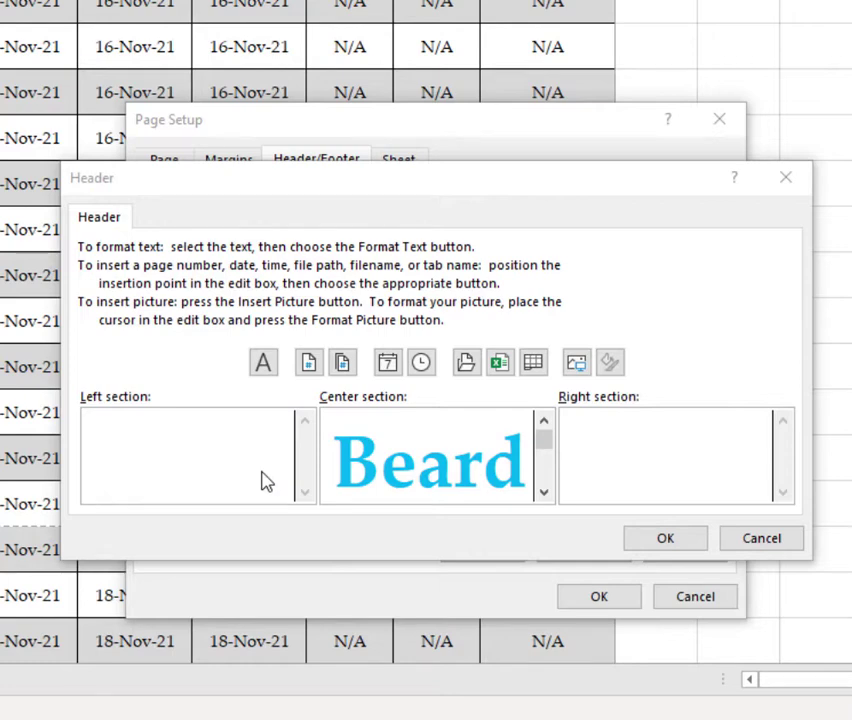
# Step: Insert the Beard Power.jpg logo into the left header section
pyautogui.click(197, 457)
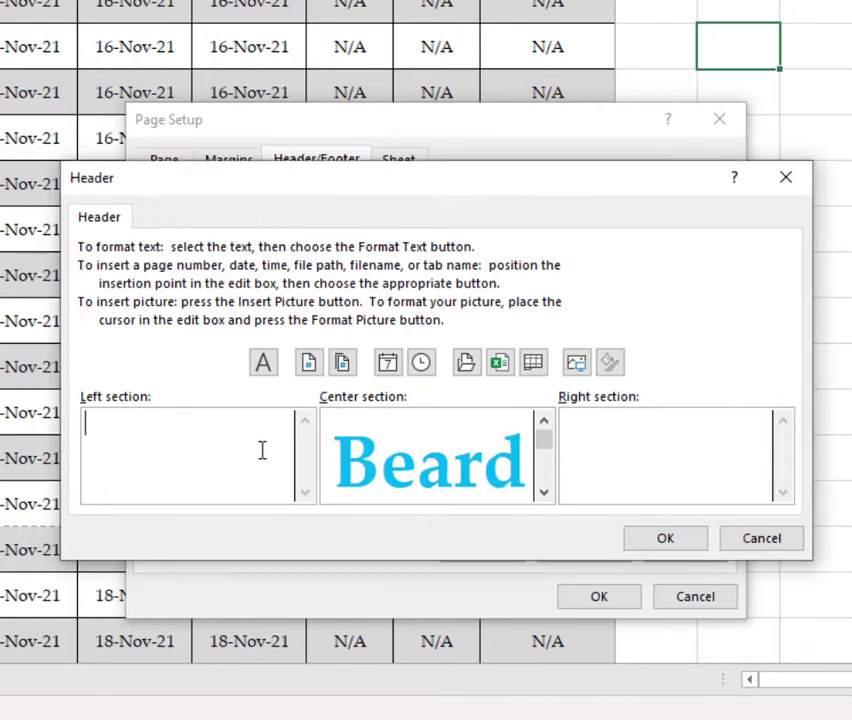
pyautogui.click(580, 370)
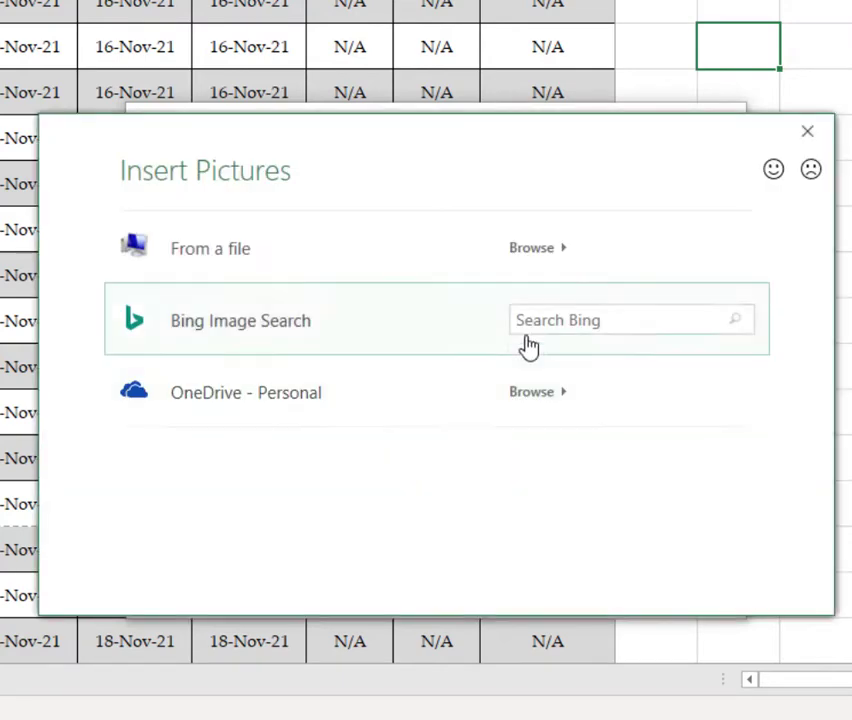
pyautogui.click(243, 264)
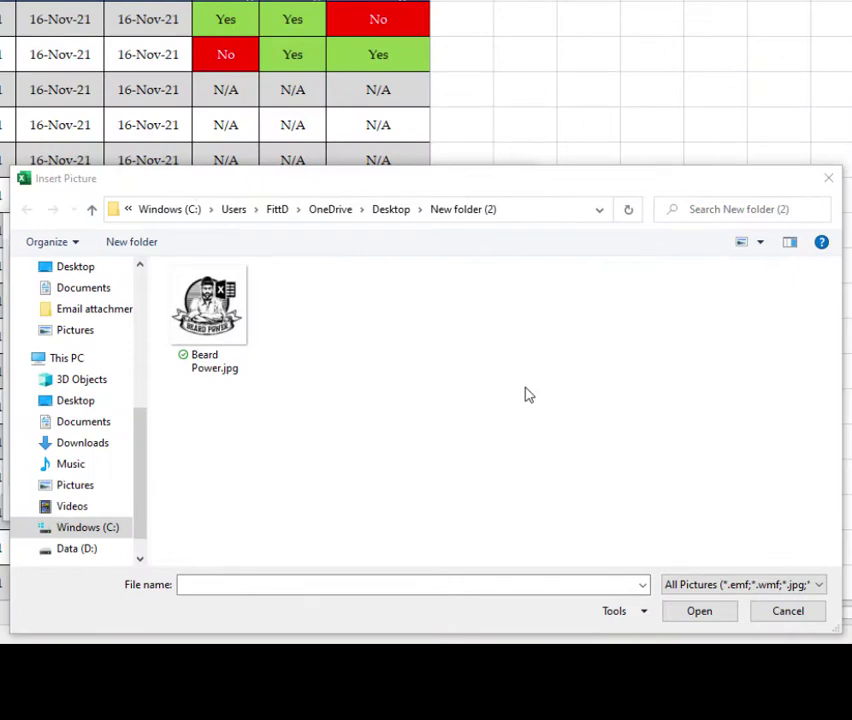
pyautogui.click(210, 305)
pyautogui.click(700, 612)
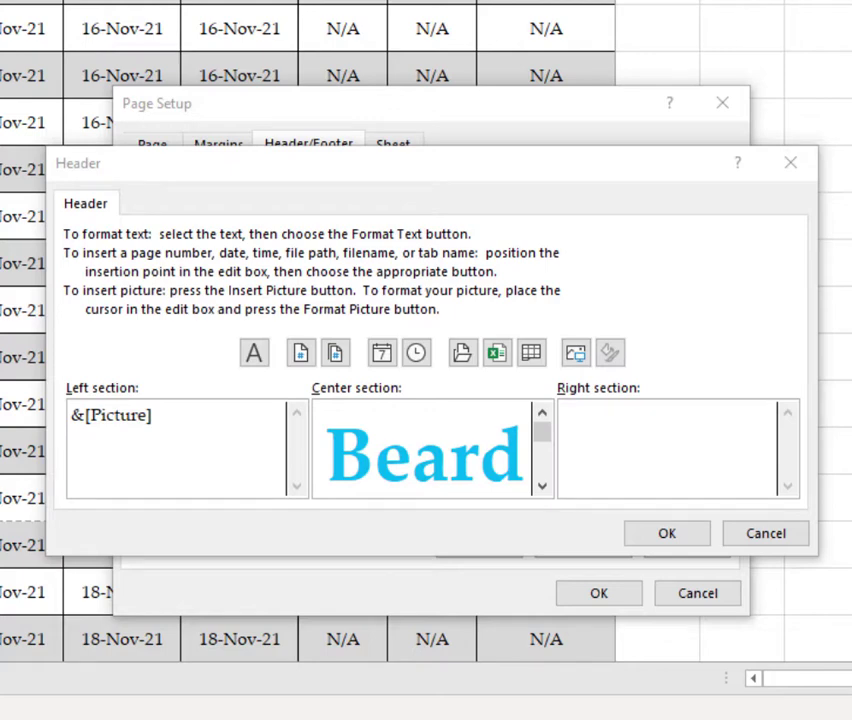
# Step: Insert the same Beard Power.jpg logo into the right header section
pyautogui.click(645, 452)
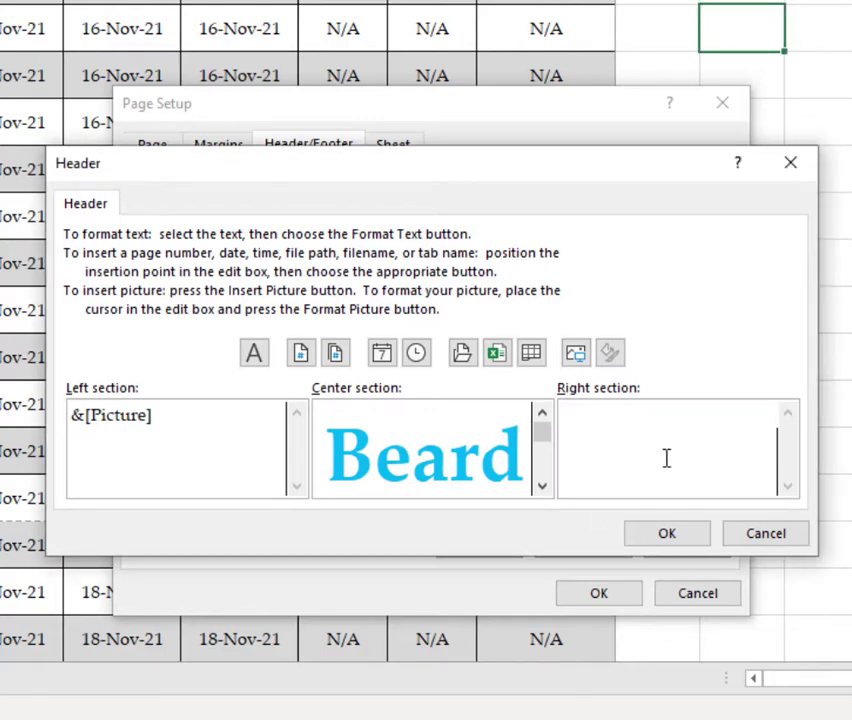
pyautogui.click(575, 354)
pyautogui.click(371, 266)
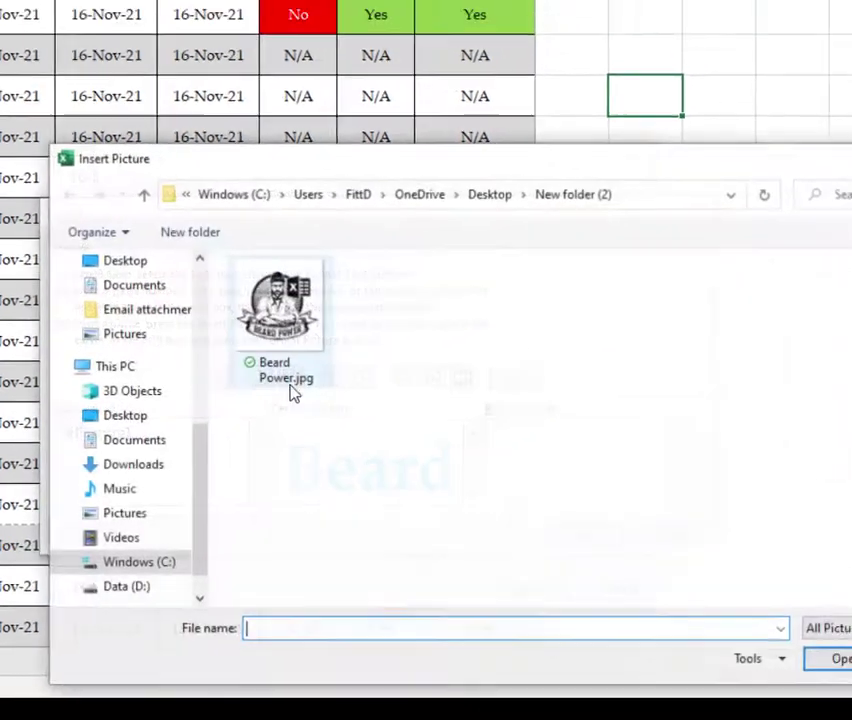
pyautogui.click(239, 385)
pyautogui.click(681, 638)
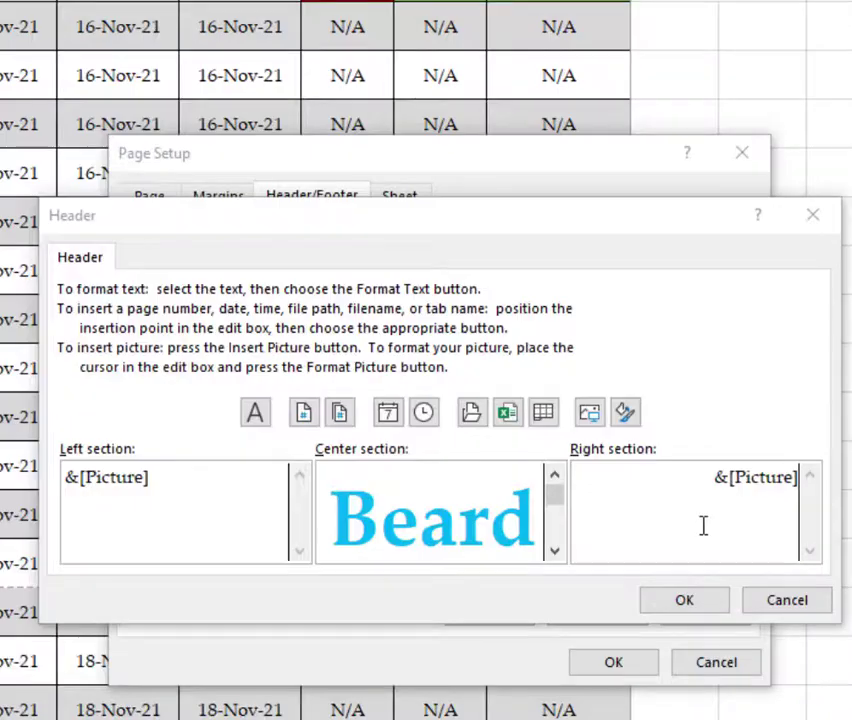
# Step: Confirm the custom header with the blue title and both logos
pyautogui.click(688, 601)
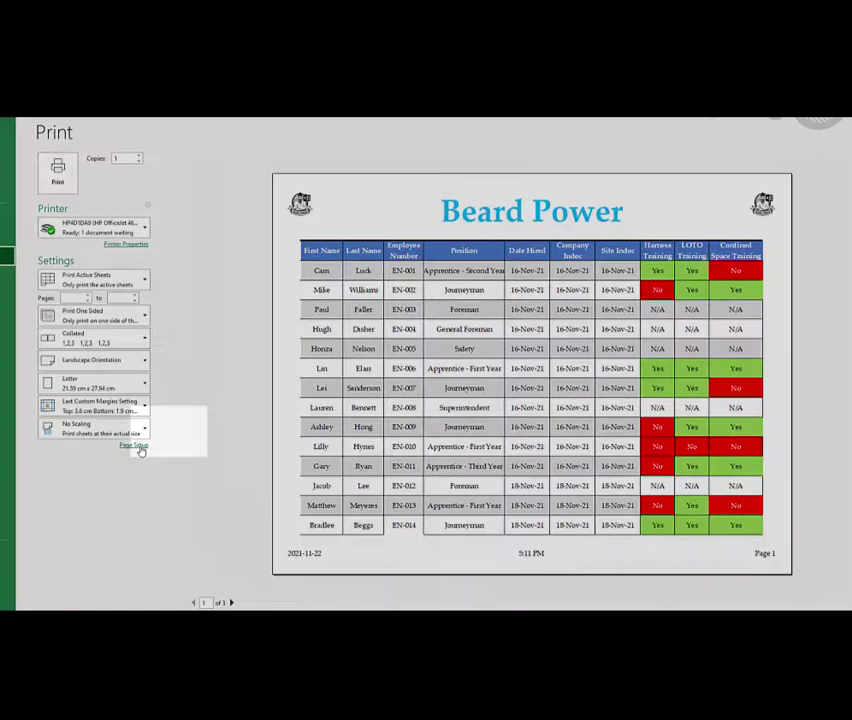
# Step: Reopen the custom header from print preview and scale the left logo's height to 150%
pyautogui.click(170, 434)
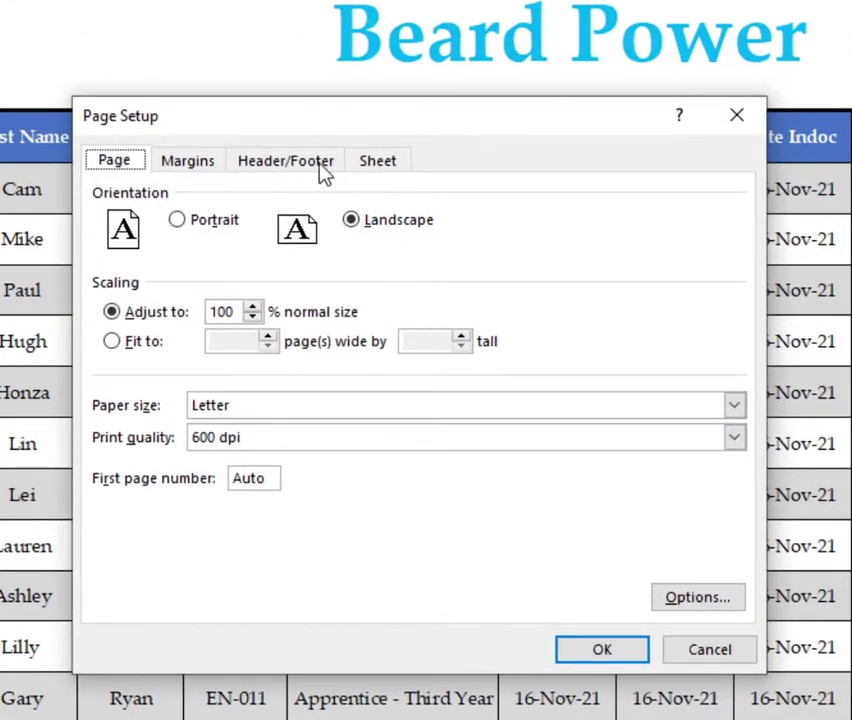
pyautogui.click(316, 165)
pyautogui.click(327, 330)
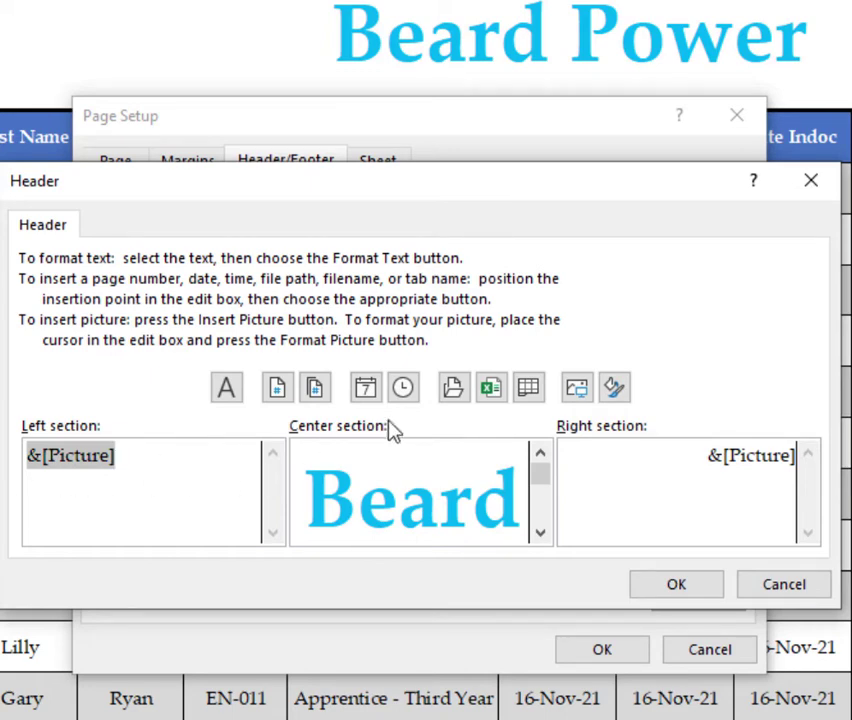
pyautogui.click(613, 390)
pyautogui.moveTo(304, 340); pyautogui.dragTo(241, 357)
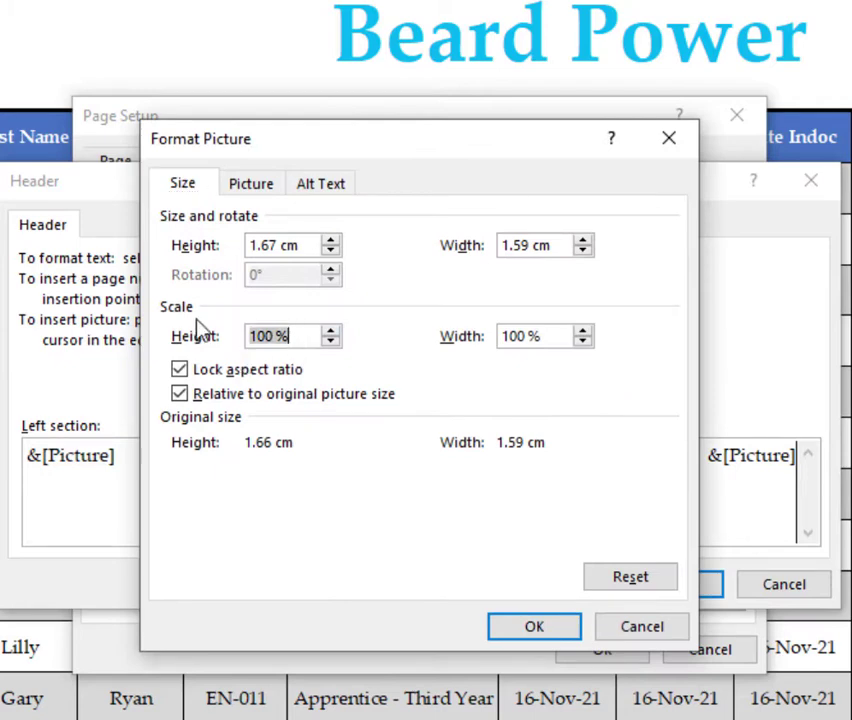
pyautogui.write('150')
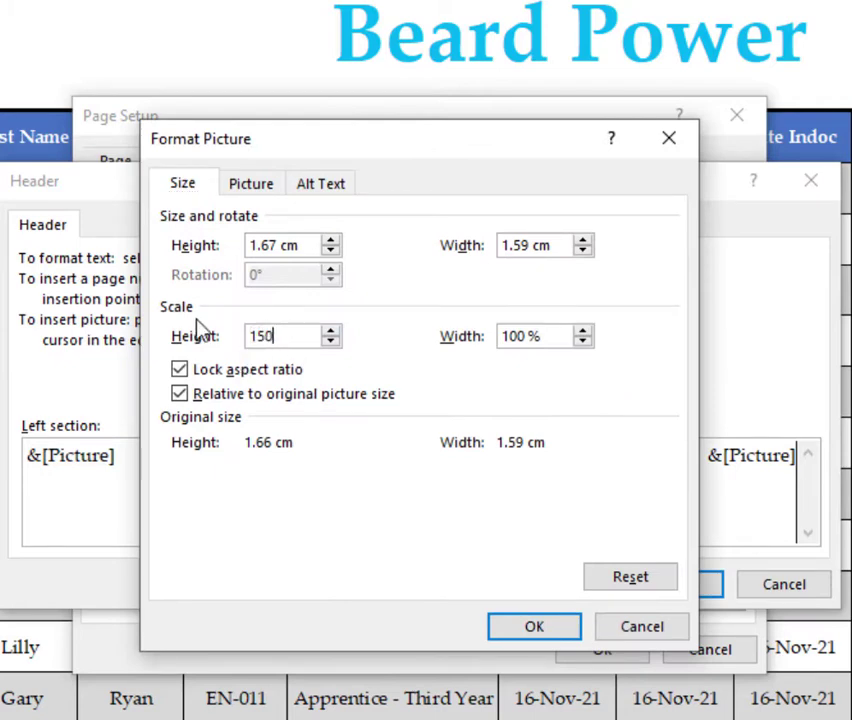
pyautogui.click(557, 620)
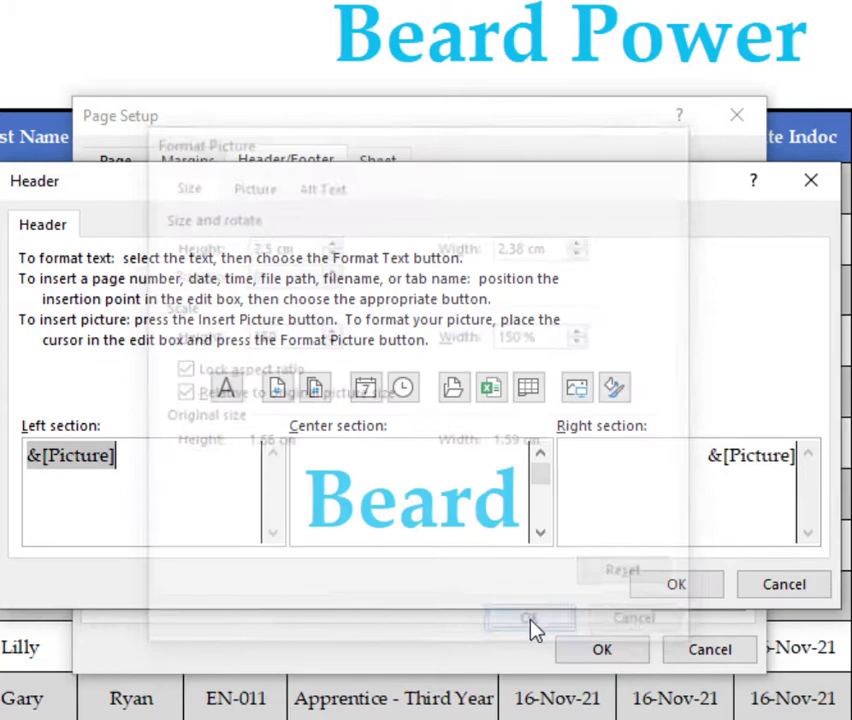
pyautogui.click(678, 590)
pyautogui.click(628, 645)
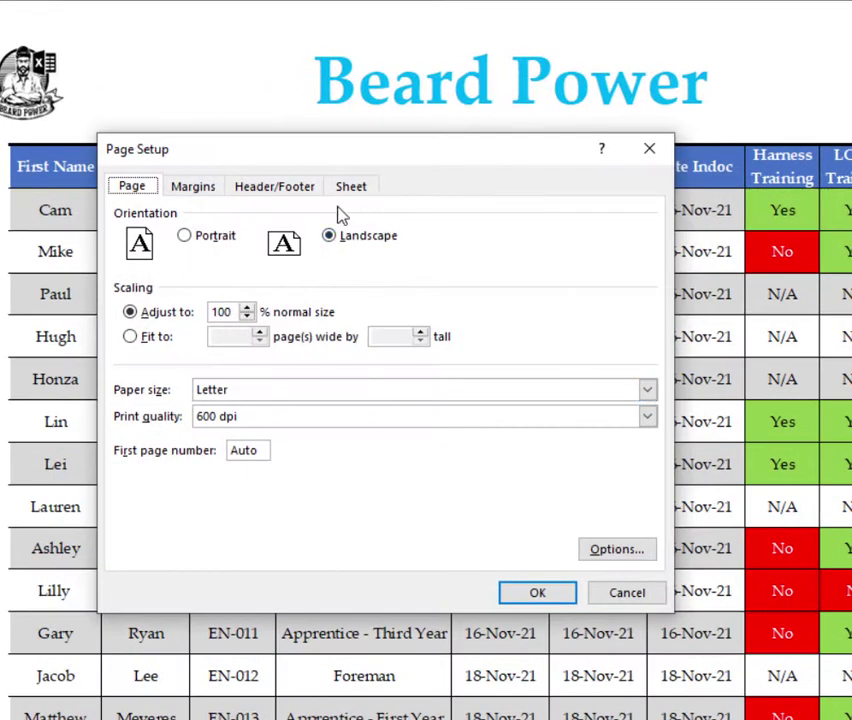
# Step: Reopen the custom header and scale the right logo's height to 150%
pyautogui.click(280, 188)
pyautogui.click(362, 337)
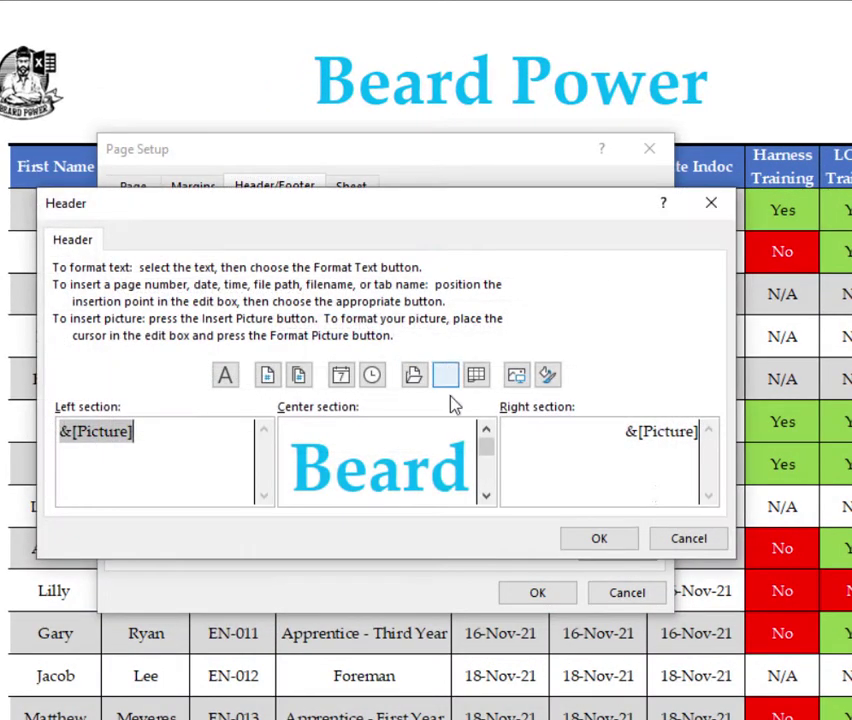
pyautogui.click(612, 449)
pyautogui.tripleClick(652, 433)
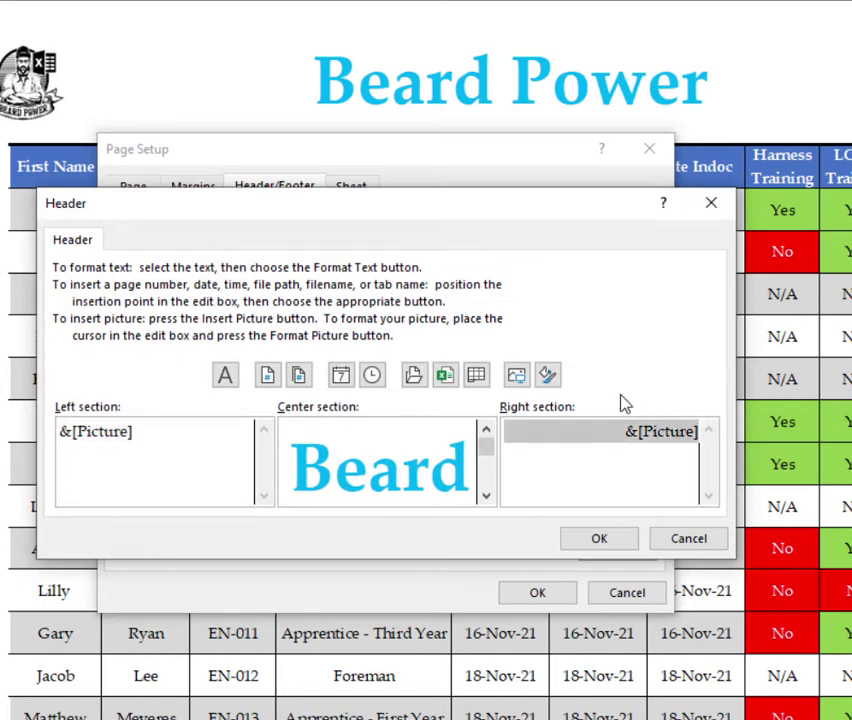
pyautogui.click(549, 376)
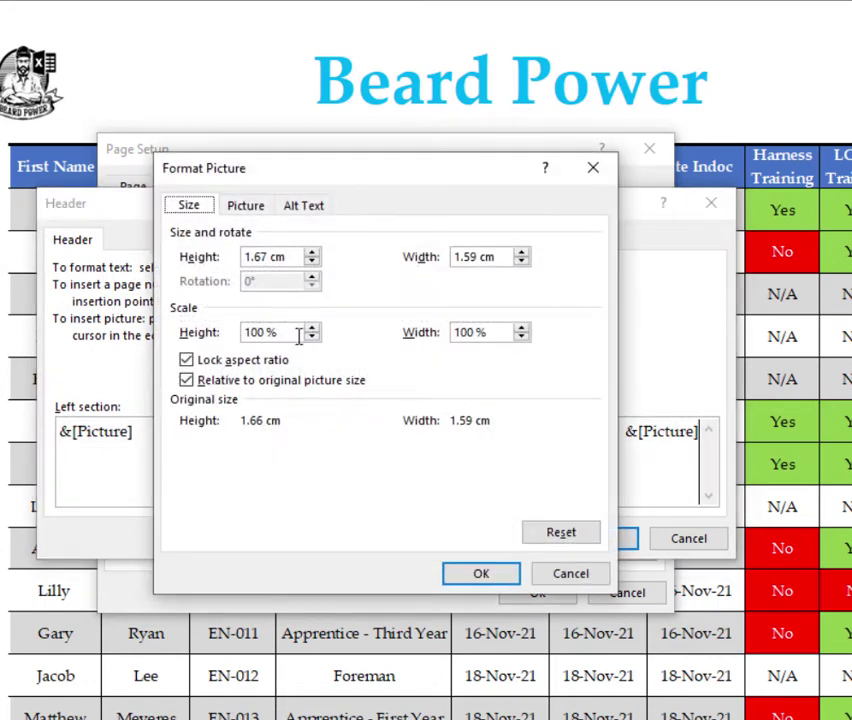
pyautogui.moveTo(298, 337); pyautogui.dragTo(236, 337)
pyautogui.write('150')
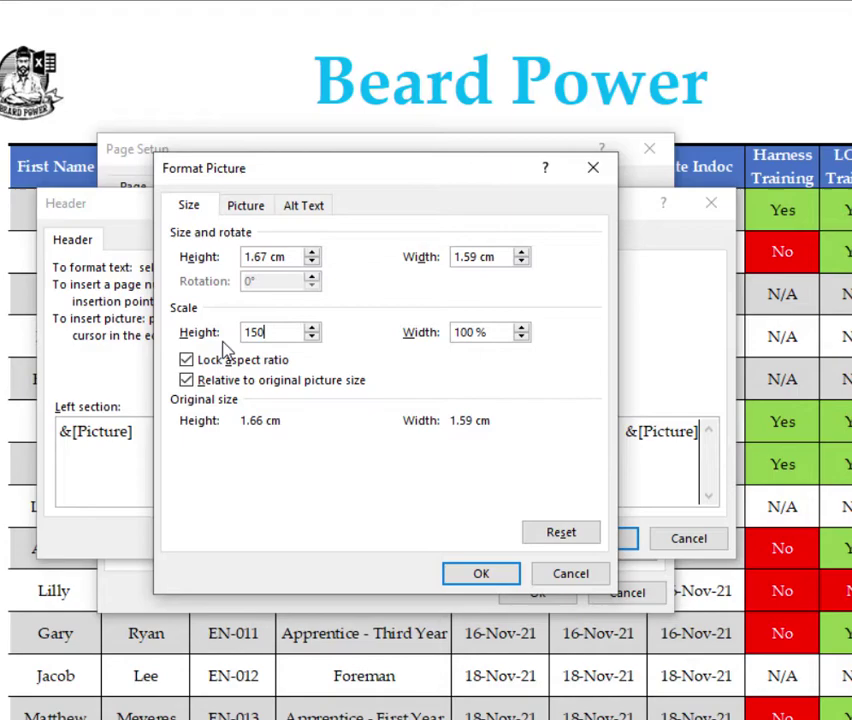
pyautogui.click(486, 576)
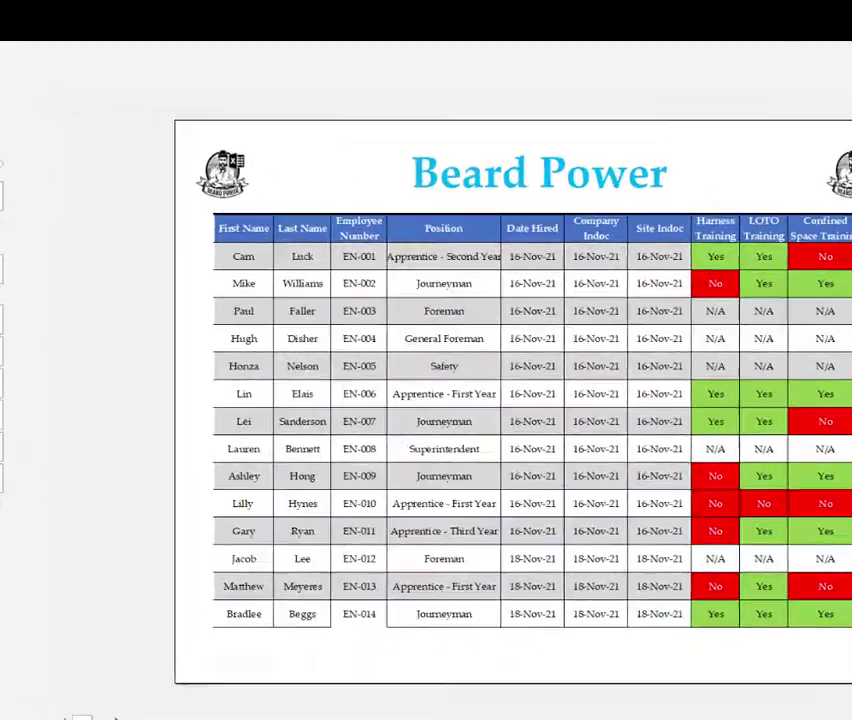
pyautogui.click(74, 473)
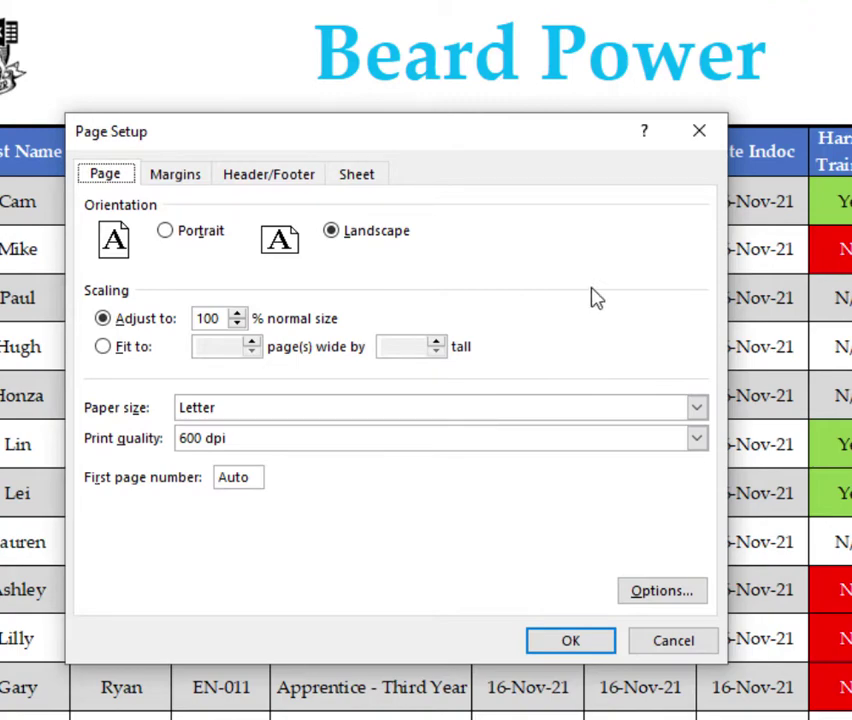
# Step: Create a custom footer with Date on the left, Time centre, page field right
pyautogui.click(270, 175)
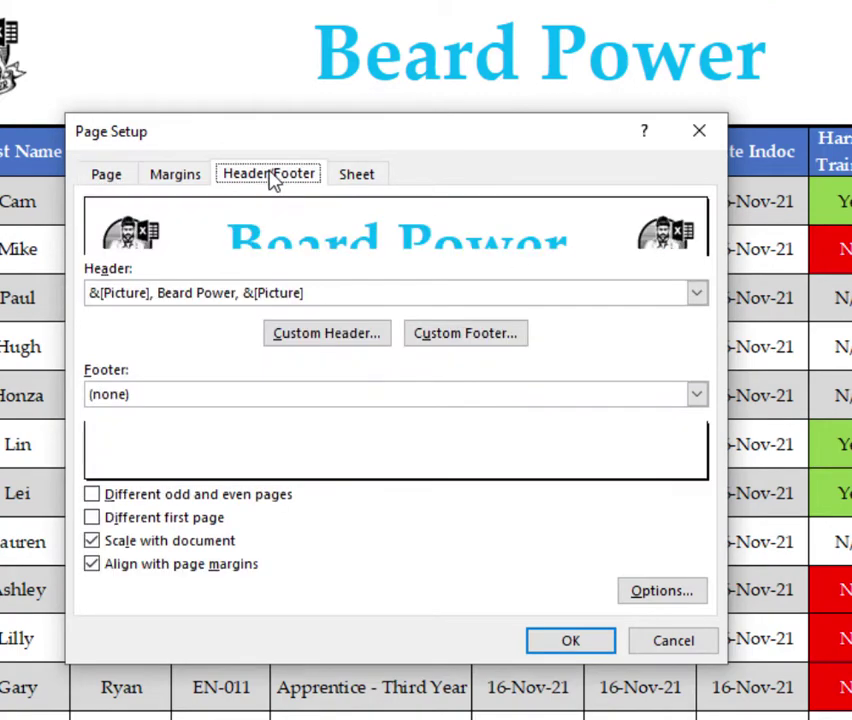
pyautogui.click(503, 336)
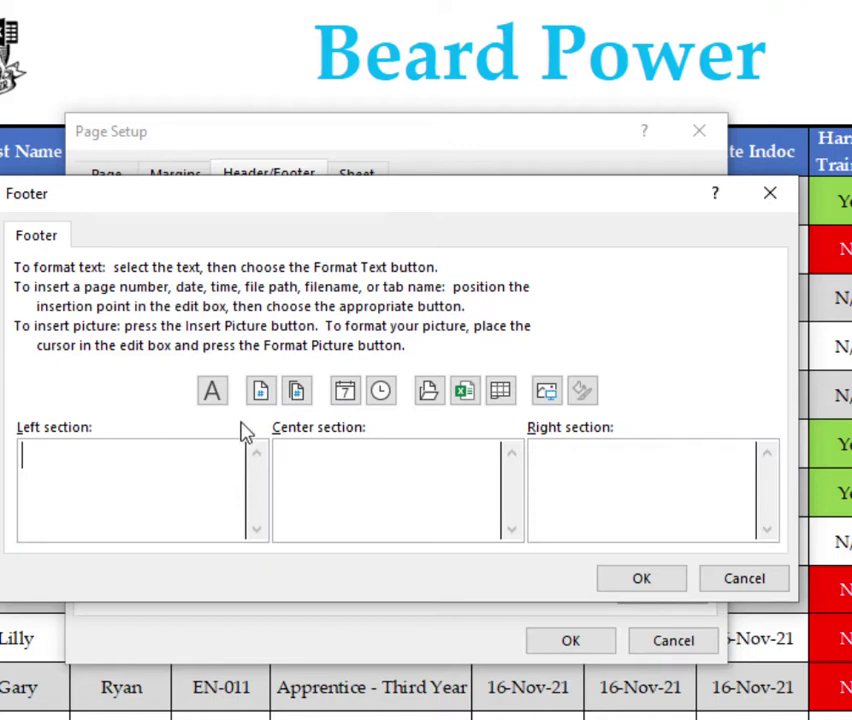
pyautogui.click(346, 396)
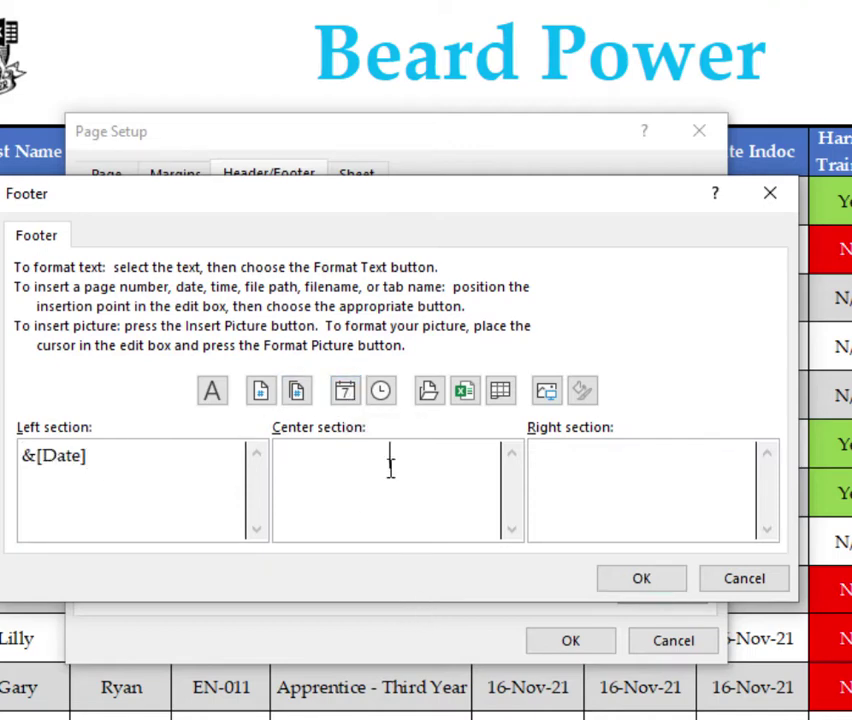
pyautogui.click(381, 391)
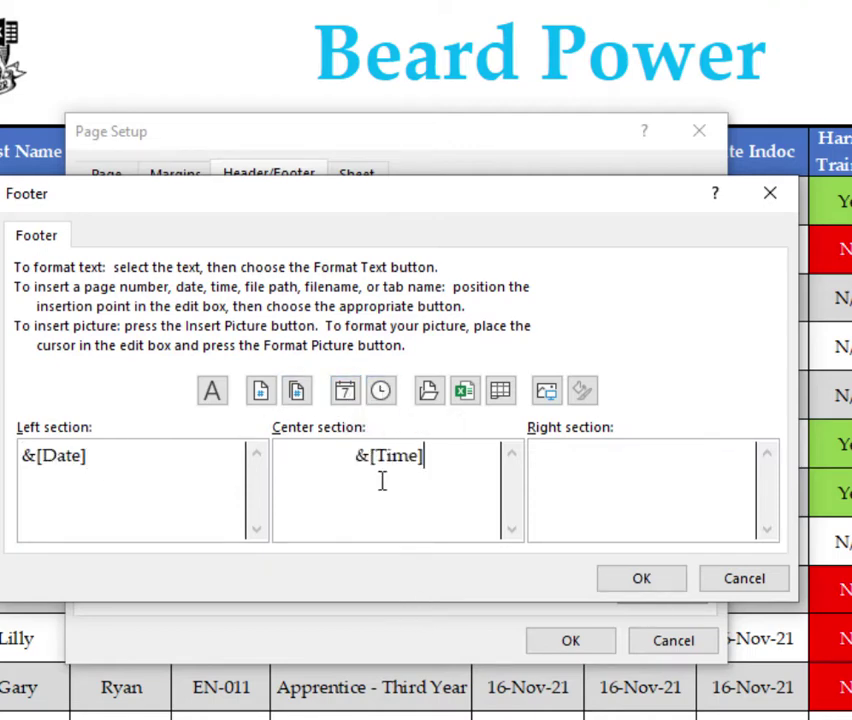
pyautogui.click(548, 477)
pyautogui.click(298, 391)
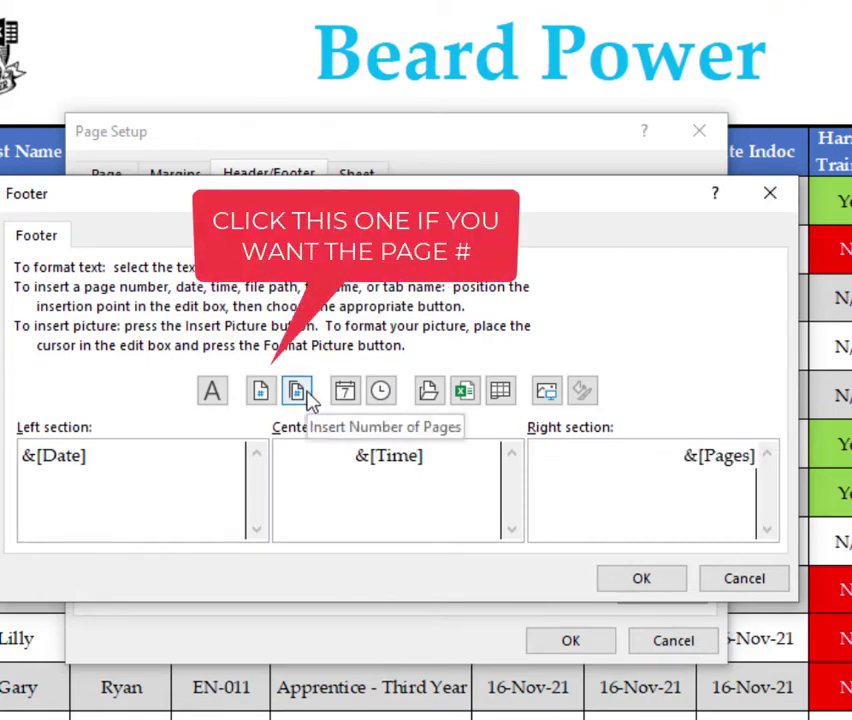
pyautogui.click(626, 584)
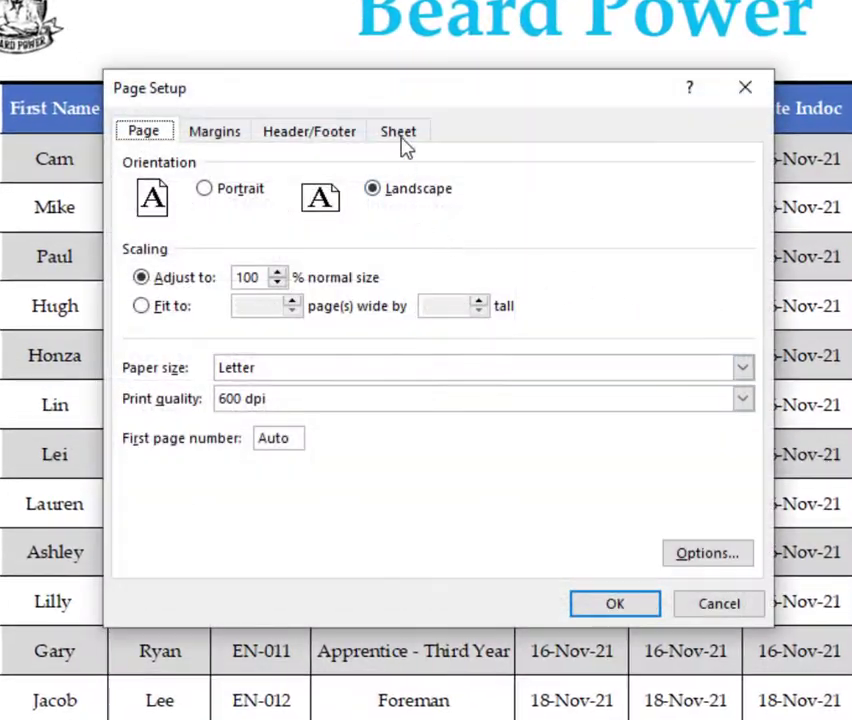
# Step: Add the word 'Page' before the right footer's page field and apply it
pyautogui.click(323, 146)
pyautogui.click(527, 297)
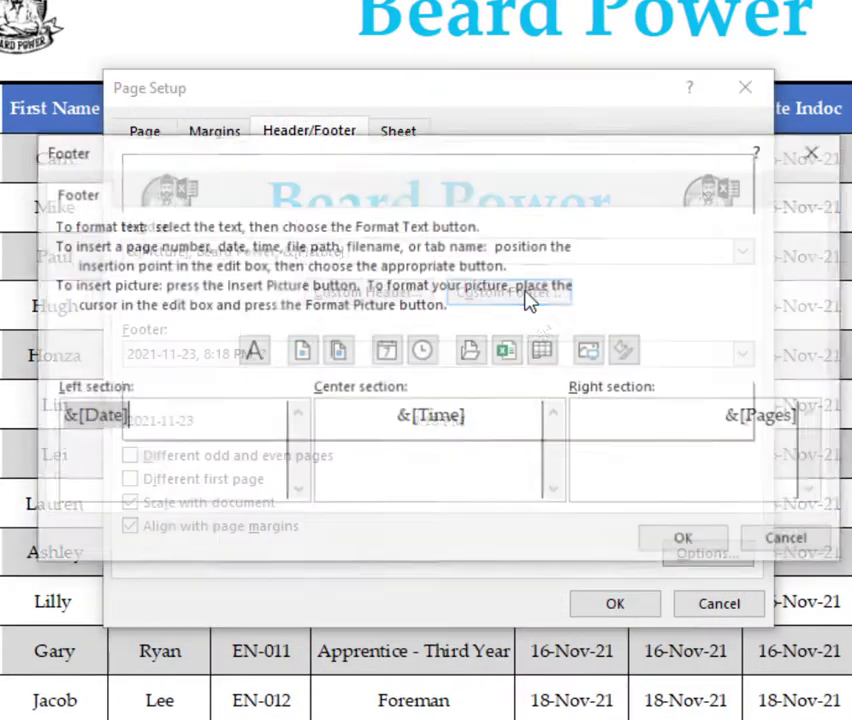
pyautogui.click(698, 414)
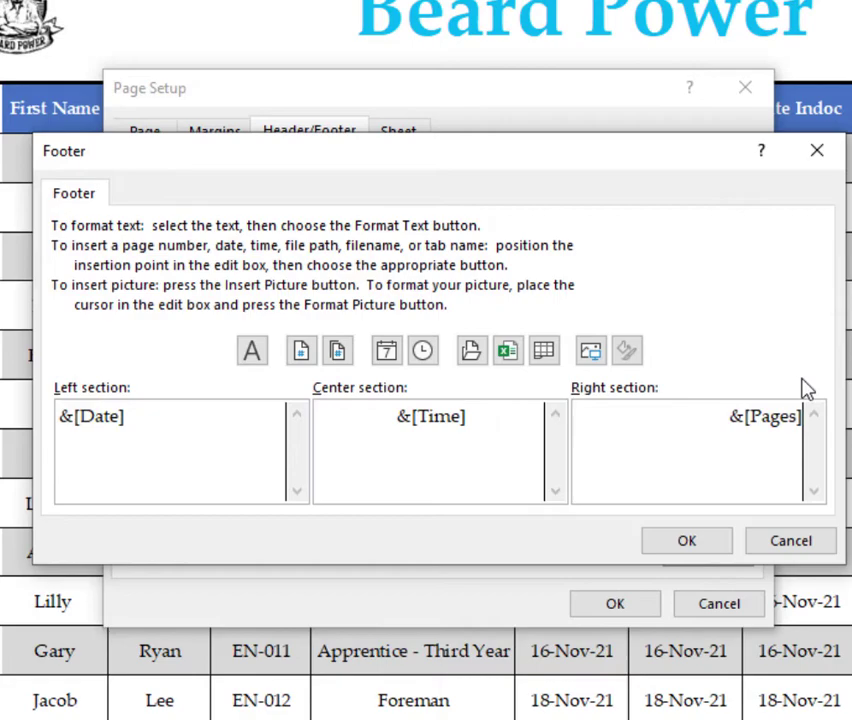
pyautogui.write('Page')
pyautogui.click(686, 541)
pyautogui.click(477, 501)
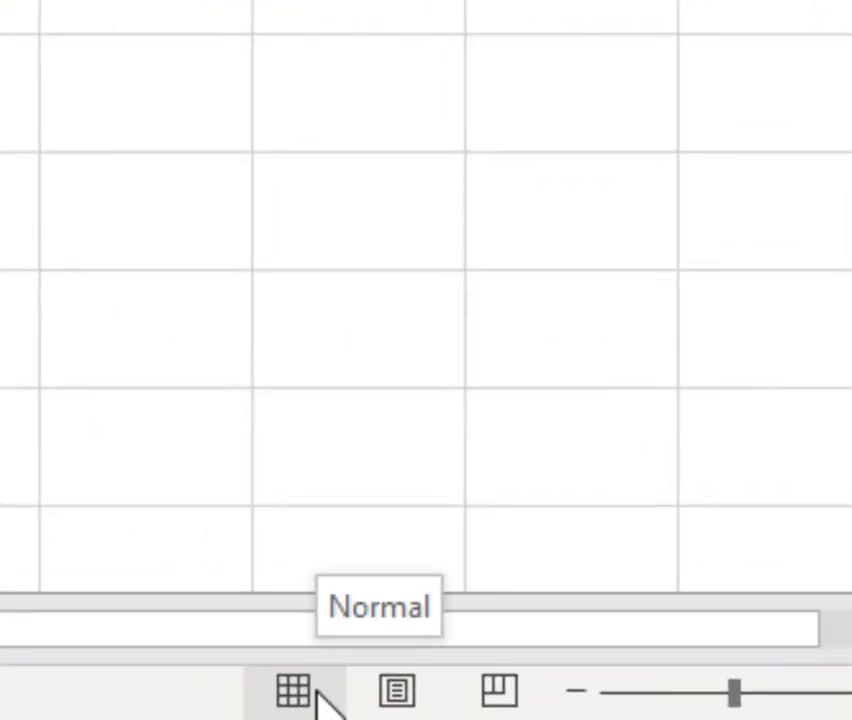
# Step: In Page Layout view, resize the Beard Power header title to 36 point
pyautogui.click(385, 695)
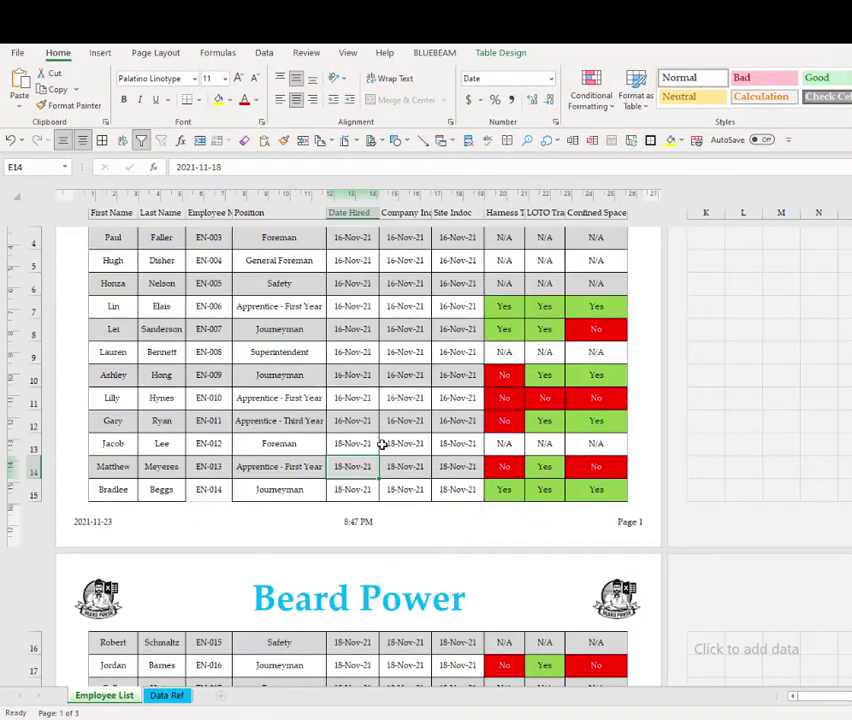
pyautogui.scroll(3, 380, 437)
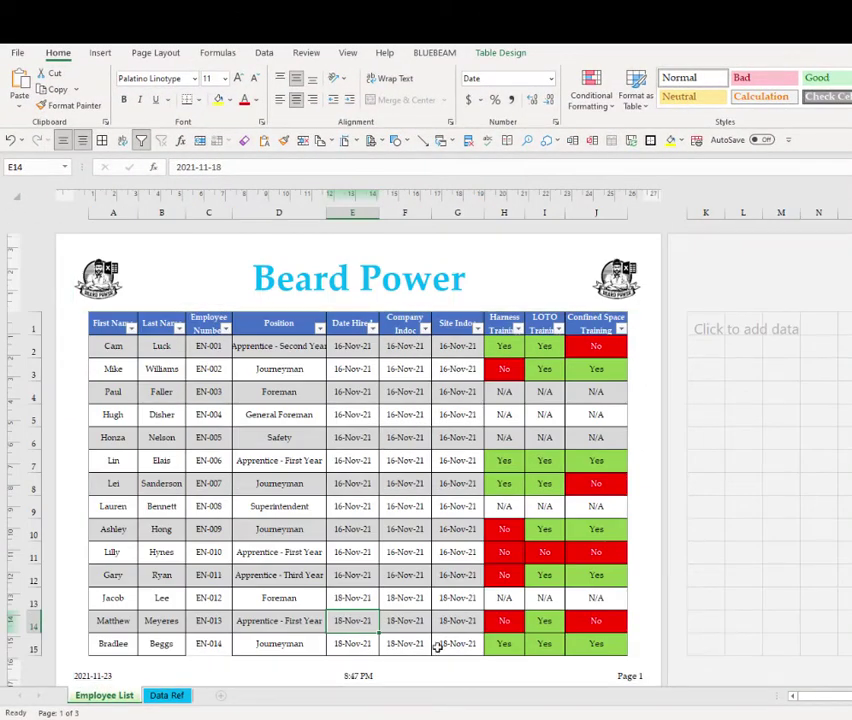
pyautogui.click(330, 278)
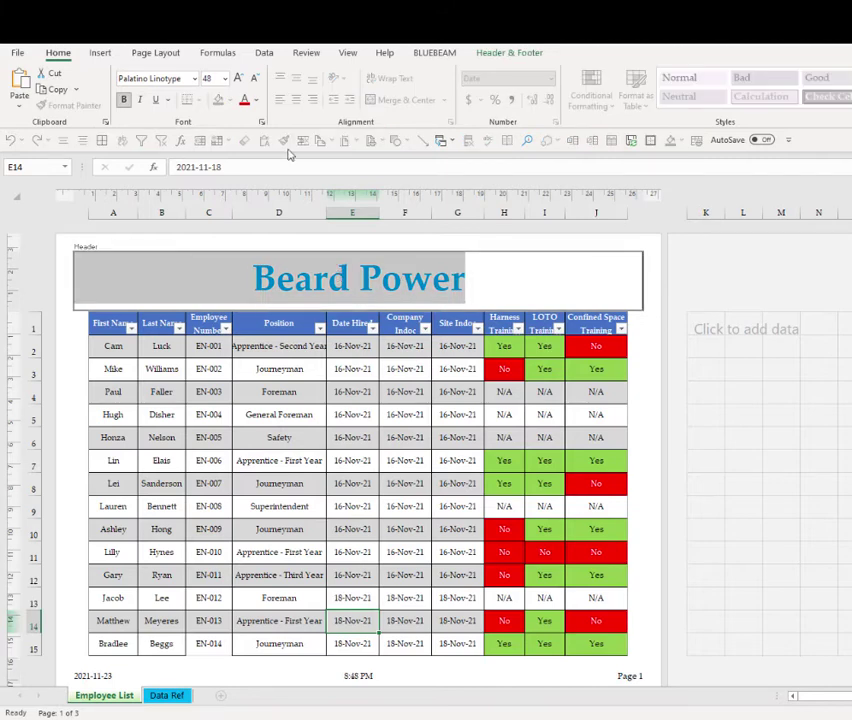
pyautogui.click(225, 78)
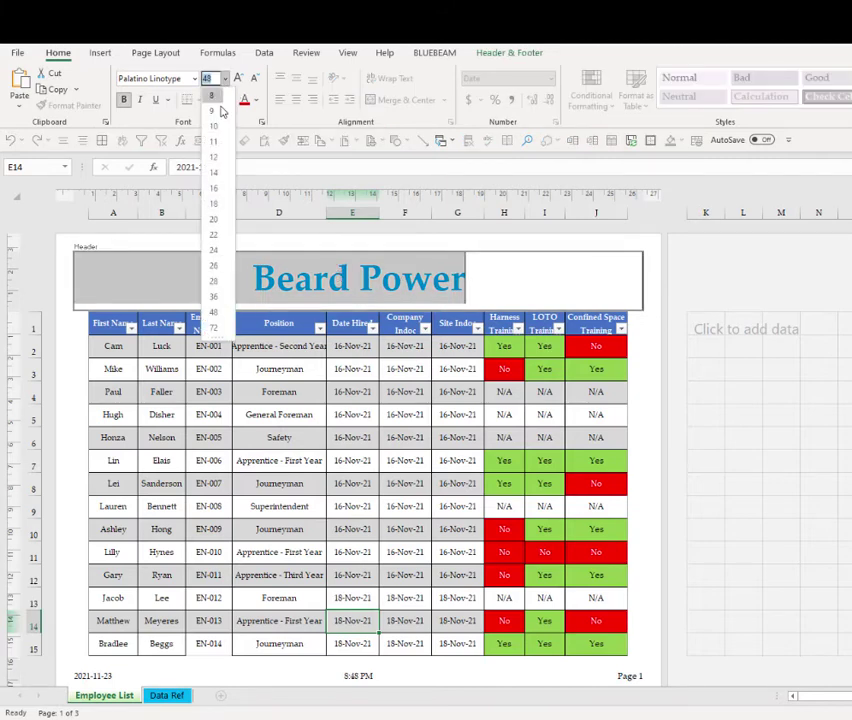
pyautogui.click(221, 300)
pyautogui.click(333, 441)
# Step: Check the date, time and Page fields in the three footer sections
pyautogui.scroll(-3, 155, 514)
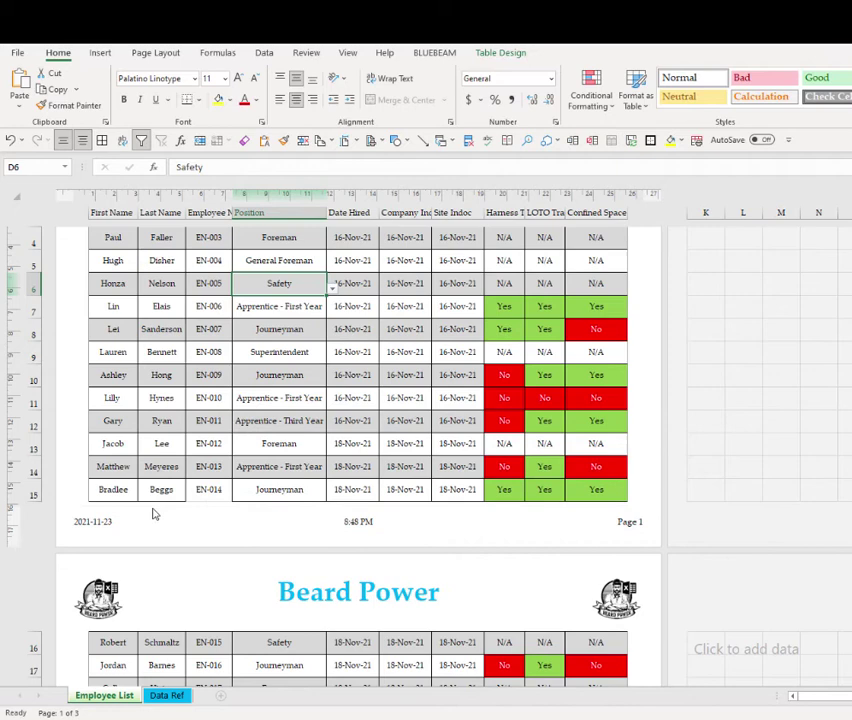
pyautogui.click(151, 524)
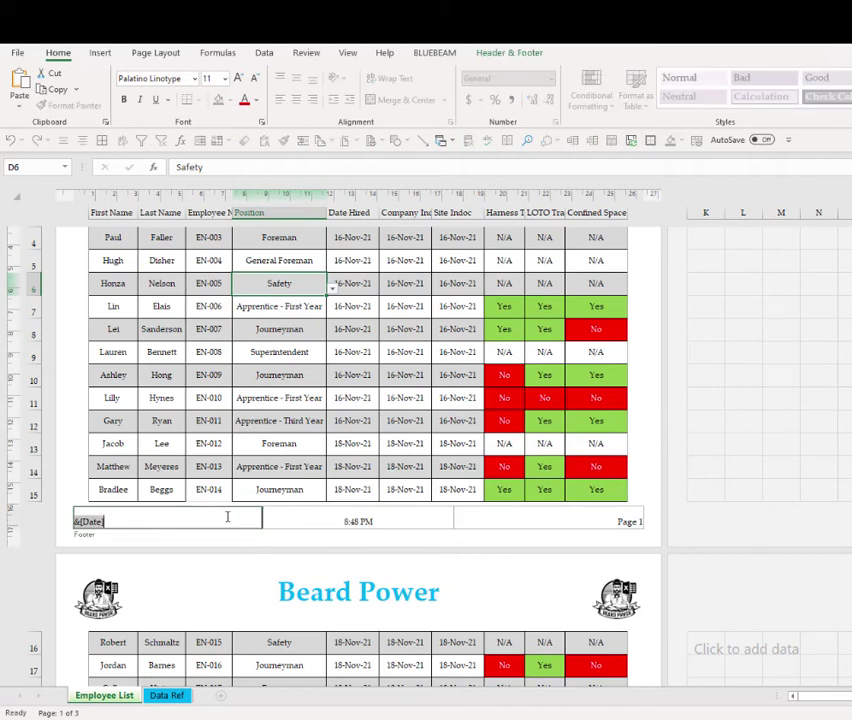
pyautogui.click(357, 522)
pyautogui.click(569, 524)
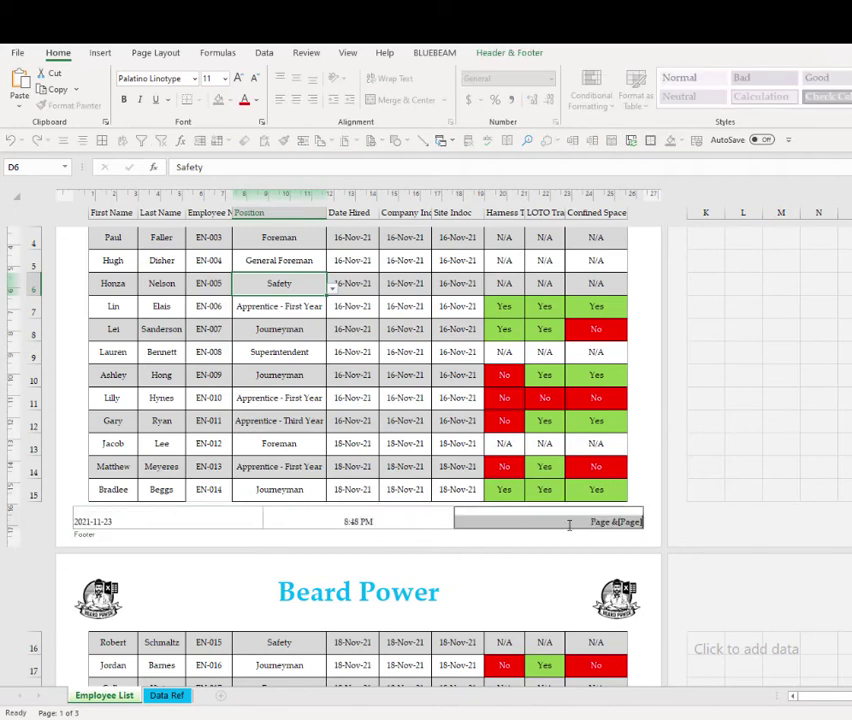